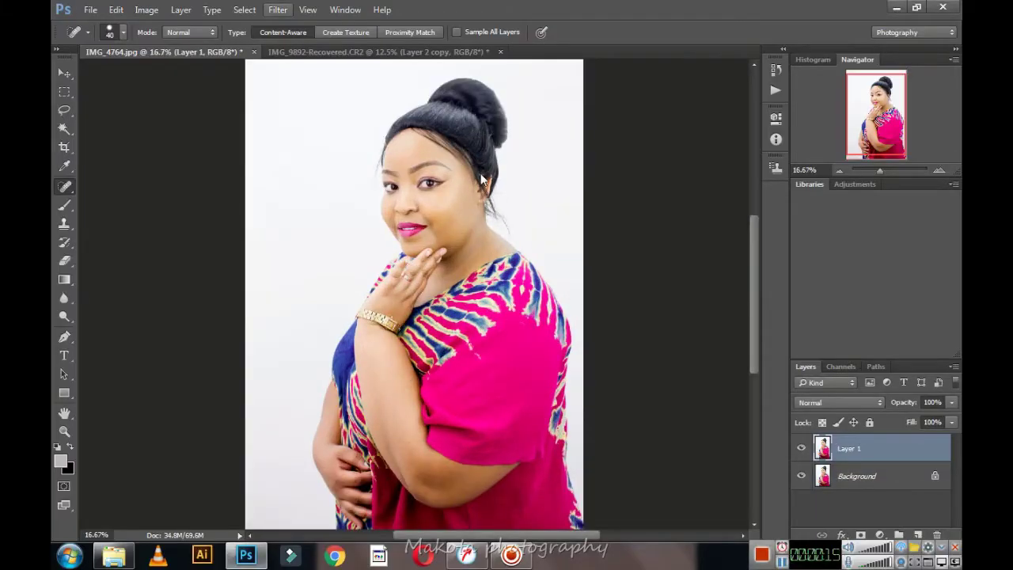
- Open the Filter menu for the portrait IMG_4764.jpg
{"action": "key", "text": "alt+t"}
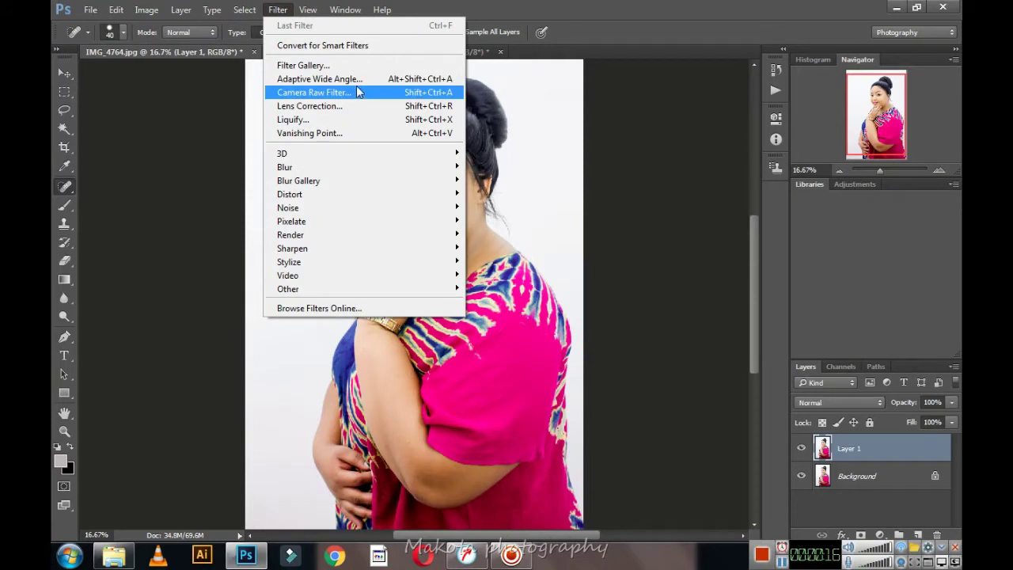
- Load the portrait into Liquify, dismissing the hardware acceleration notice
{"action": "left_click", "coordinate": [341, 121]}
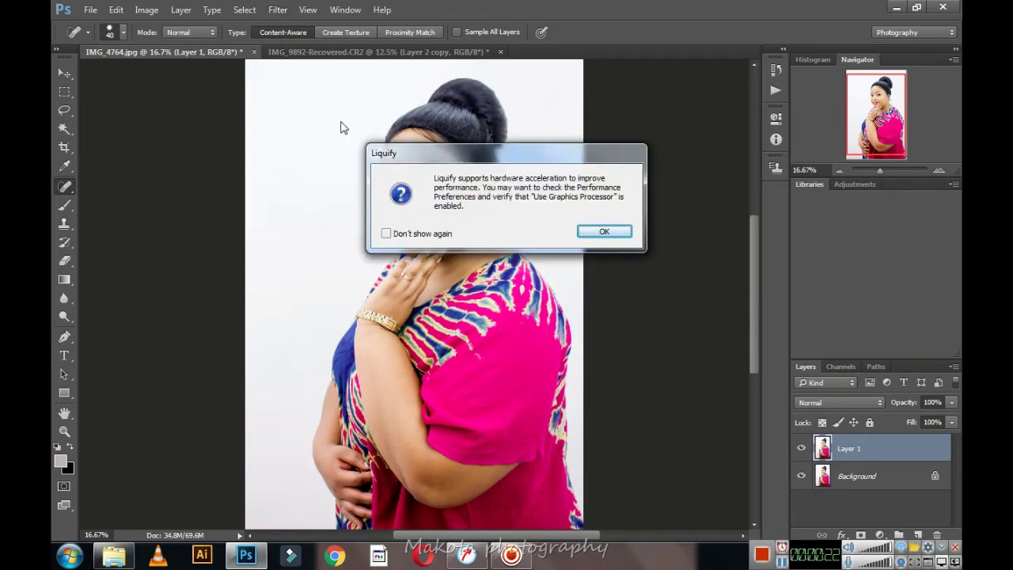
{"action": "left_click", "coordinate": [594, 233]}
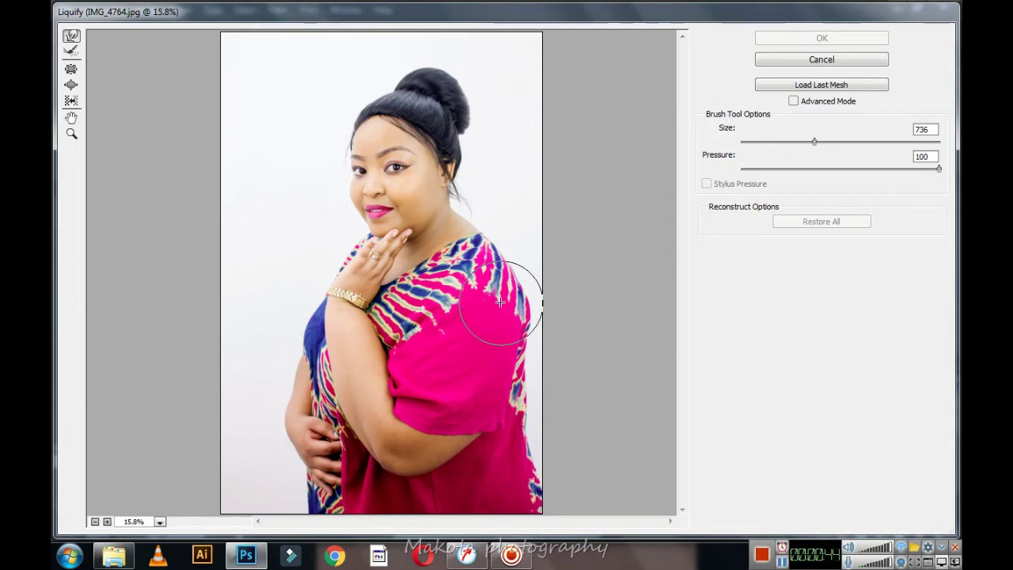
- Forward-warp the shoulder, the dress edge below the sleeve and the waist beside the arm inward
{"action": "mouse_move", "coordinate": [500, 301]}
{"action": "left_mouse_down"}
{"action": "mouse_move", "coordinate": [489, 311]}
{"action": "mouse_move", "coordinate": [496, 339]}
{"action": "left_mouse_up"}
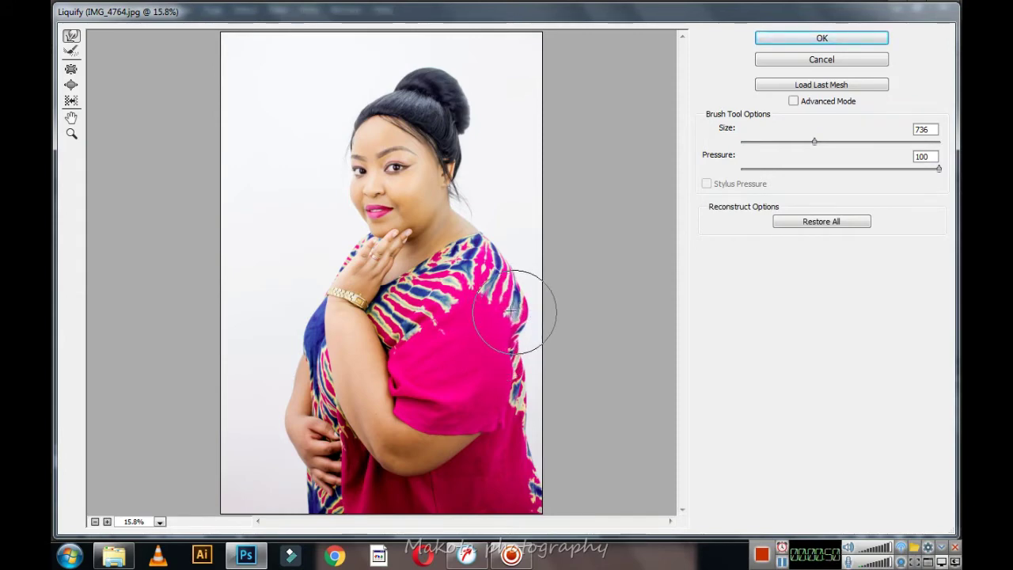
{"action": "left_click_drag", "start_coordinate": [514, 311], "coordinate": [509, 311]}
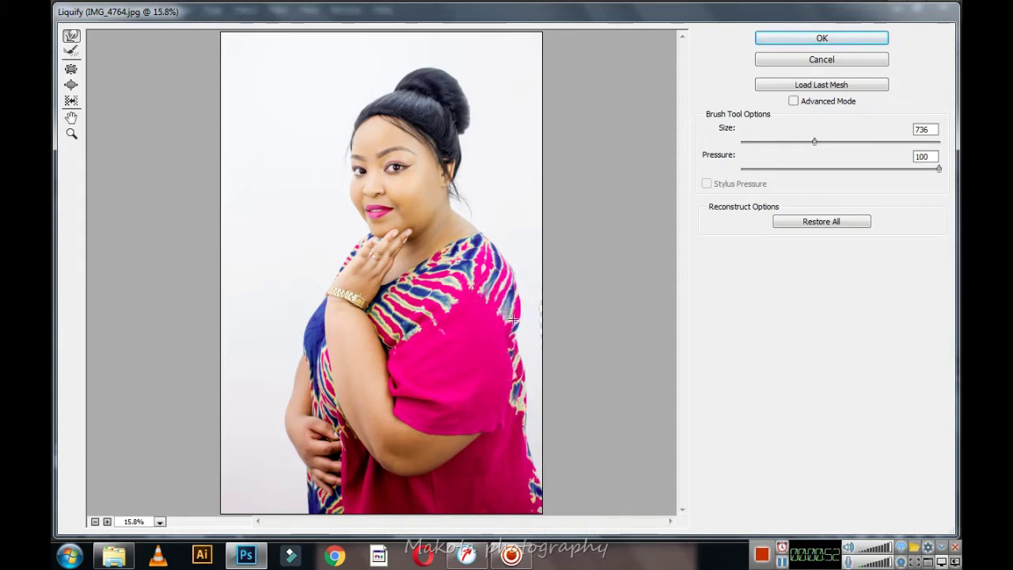
{"action": "left_click_drag", "start_coordinate": [545, 316], "coordinate": [554, 316]}
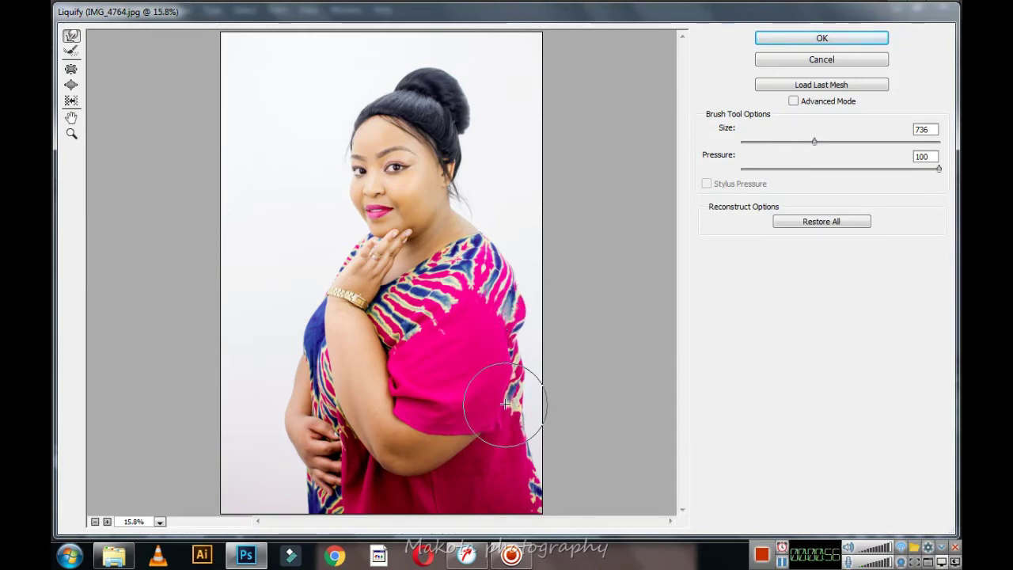
{"action": "left_click_drag", "start_coordinate": [519, 457], "coordinate": [525, 488]}
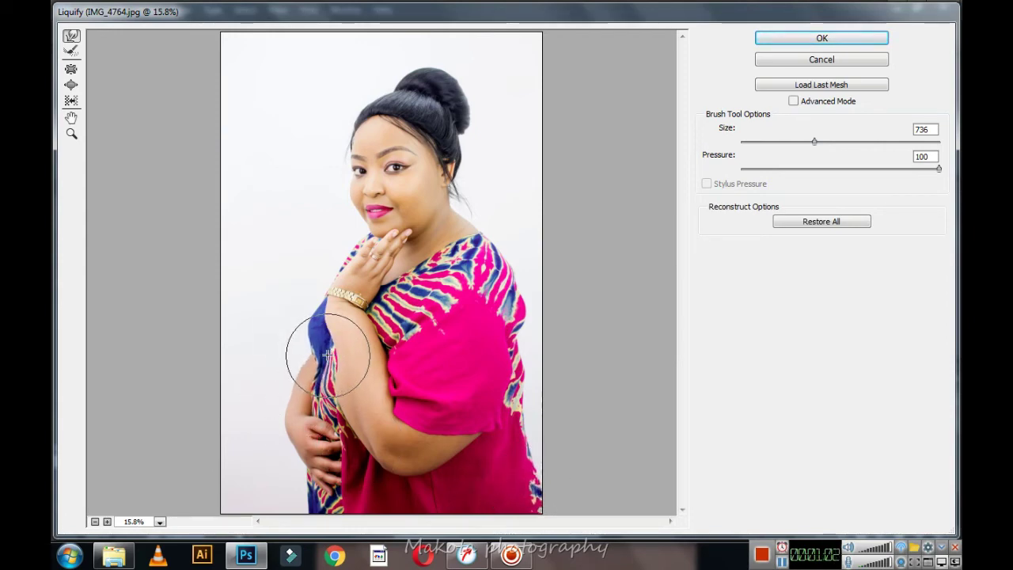
{"action": "mouse_move", "coordinate": [315, 354]}
{"action": "left_mouse_down"}
{"action": "mouse_move", "coordinate": [311, 411]}
{"action": "mouse_move", "coordinate": [305, 385]}
{"action": "mouse_move", "coordinate": [319, 491]}
{"action": "mouse_move", "coordinate": [290, 418]}
{"action": "left_mouse_up"}
{"action": "left_click_drag", "start_coordinate": [308, 377], "coordinate": [305, 390]}
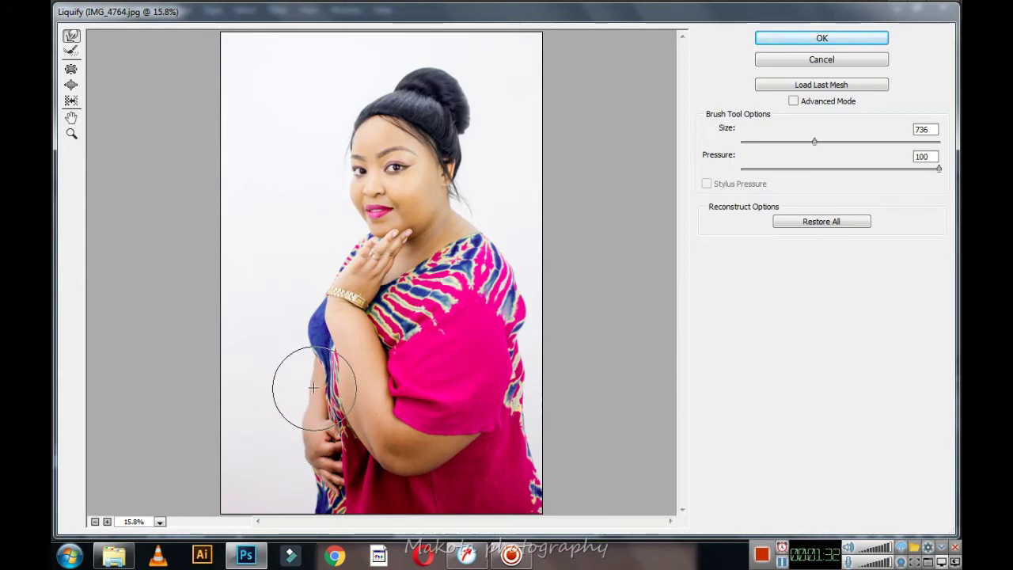
- Push the waist, forearm edge and shoulder outline slightly further inward
{"action": "left_click_drag", "start_coordinate": [308, 384], "coordinate": [303, 385]}
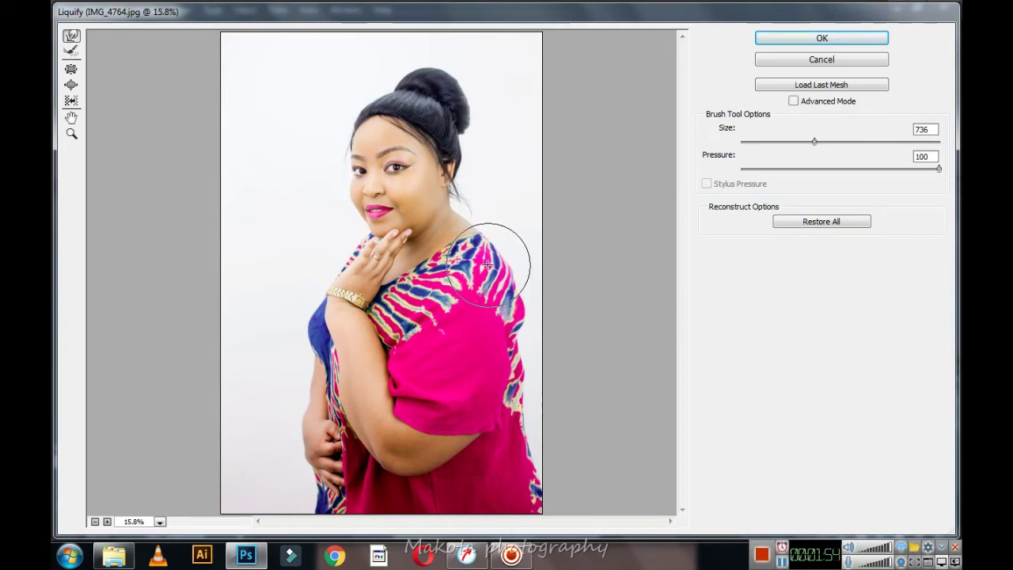
{"action": "left_click_drag", "start_coordinate": [518, 313], "coordinate": [518, 324]}
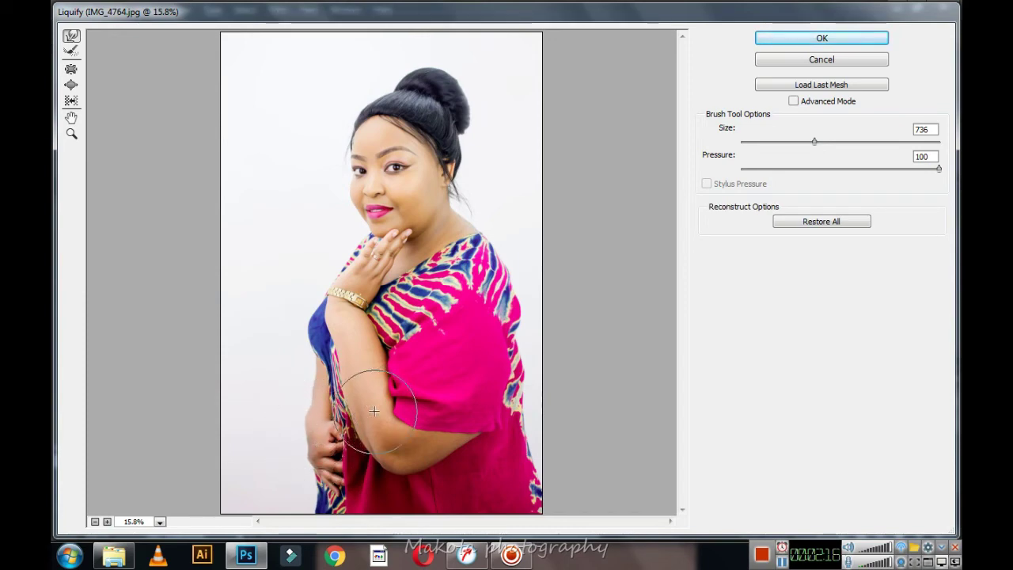
- Undo the last two warps and push the shoulder edge inward again
{"action": "key", "text": "ctrl+alt+z"}
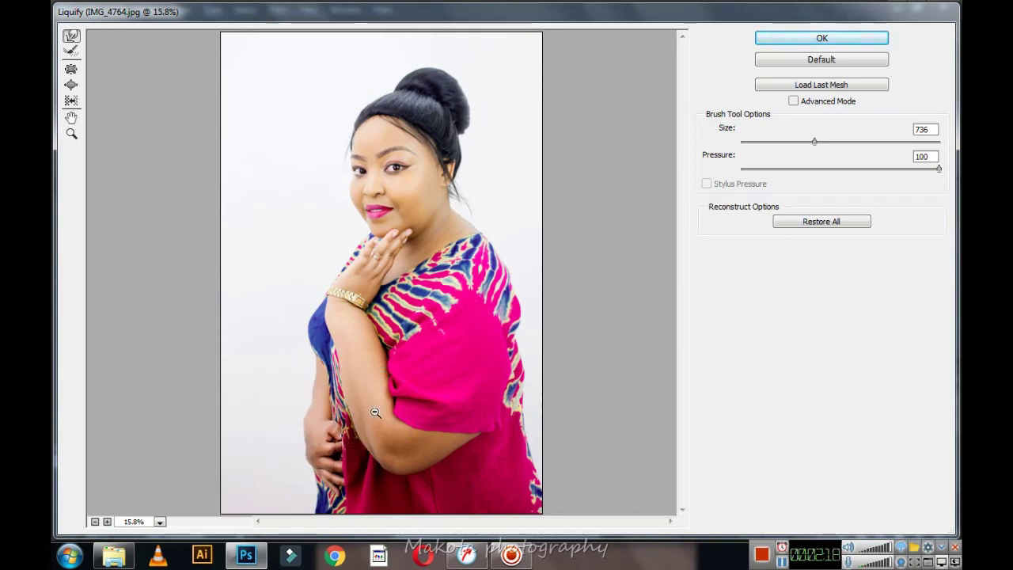
{"action": "key", "text": "ctrl+alt+z"}
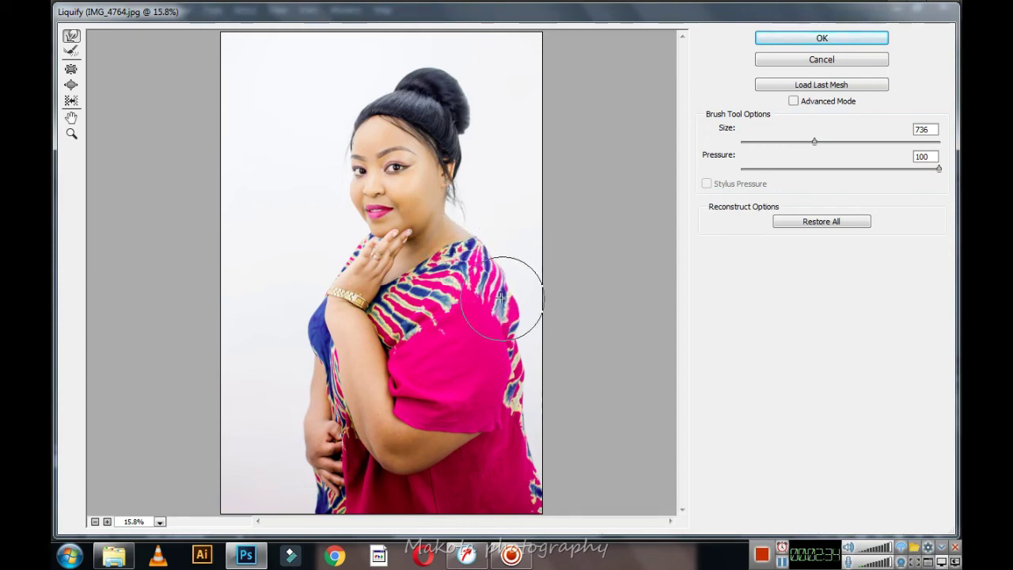
{"action": "left_click_drag", "start_coordinate": [516, 309], "coordinate": [513, 312]}
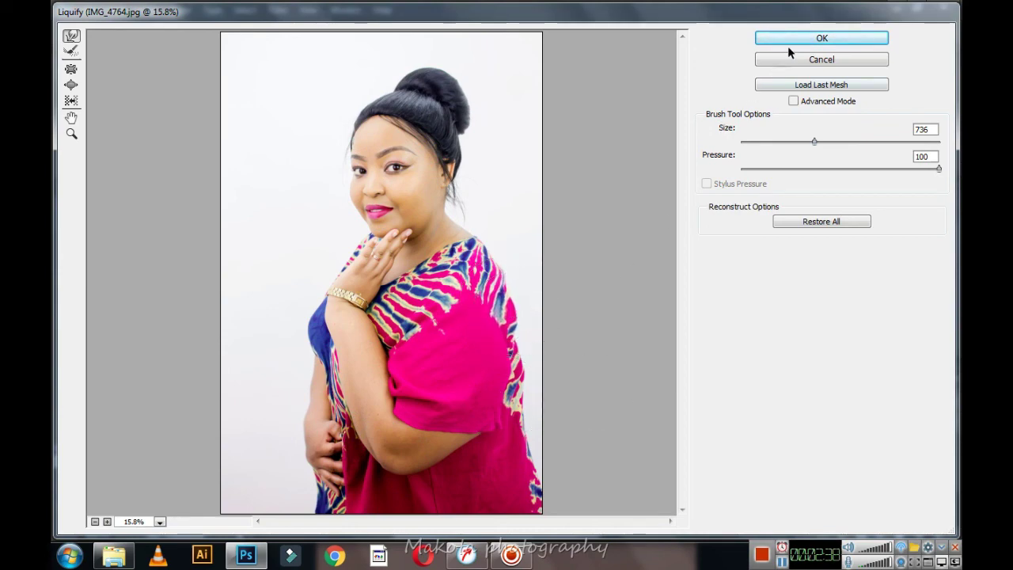
- Apply the Liquify slimming to Layer 1 and toggle its visibility to compare with the original
{"action": "left_click", "coordinate": [823, 39]}
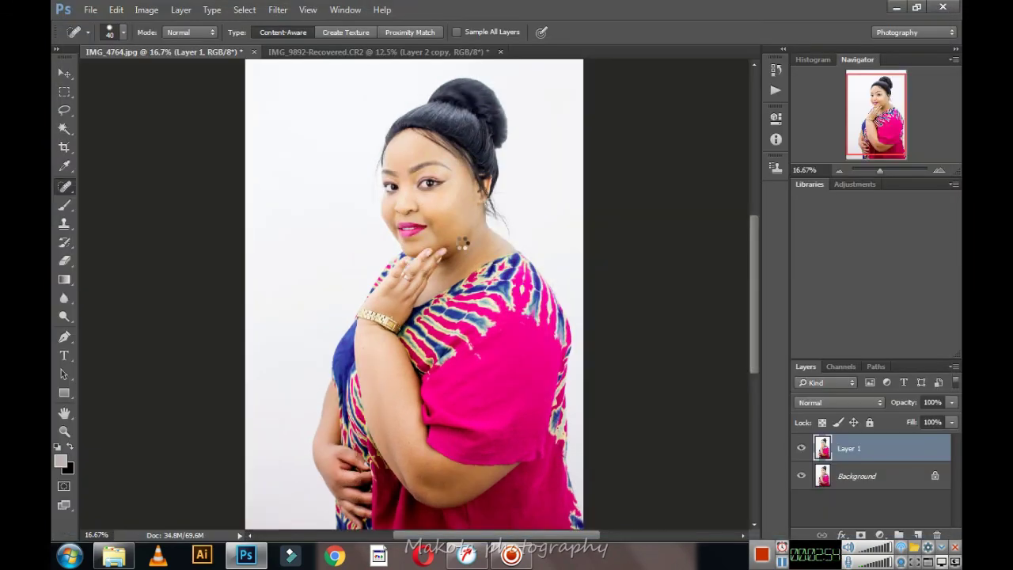
{"action": "left_click", "coordinate": [801, 448]}
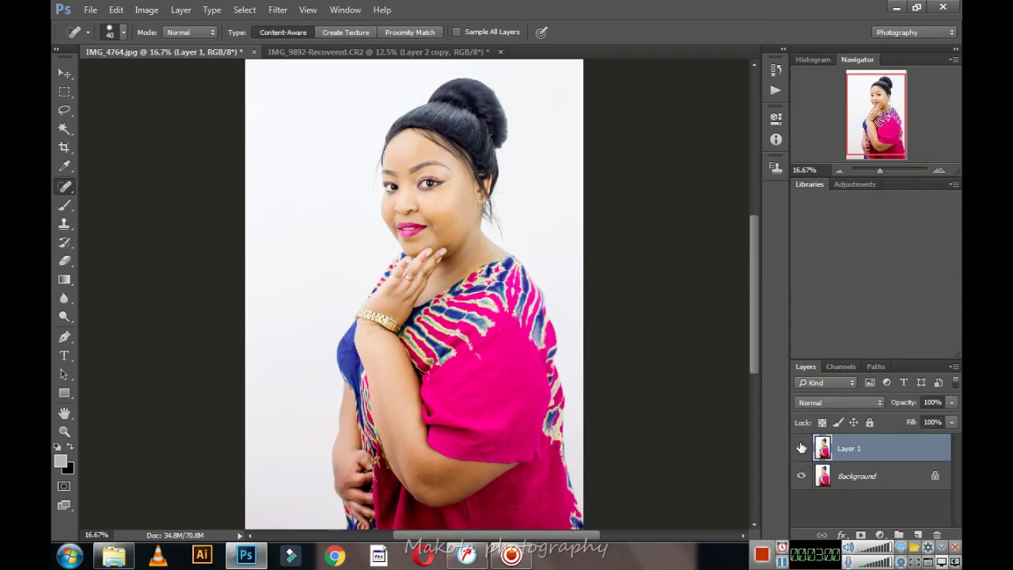
{"action": "left_click", "coordinate": [801, 448]}
{"action": "left_click", "coordinate": [801, 448]}
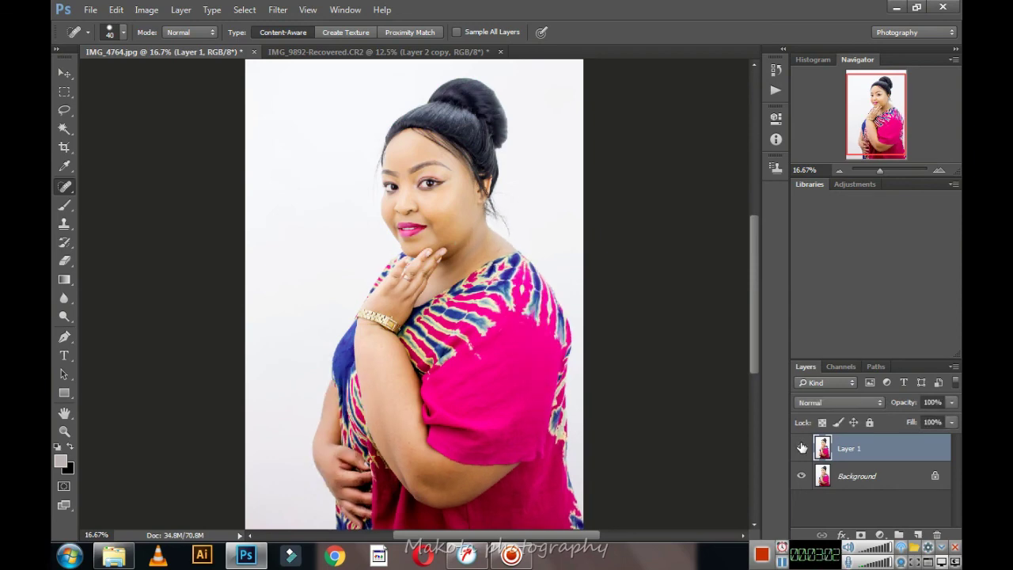
{"action": "left_click", "coordinate": [801, 448]}
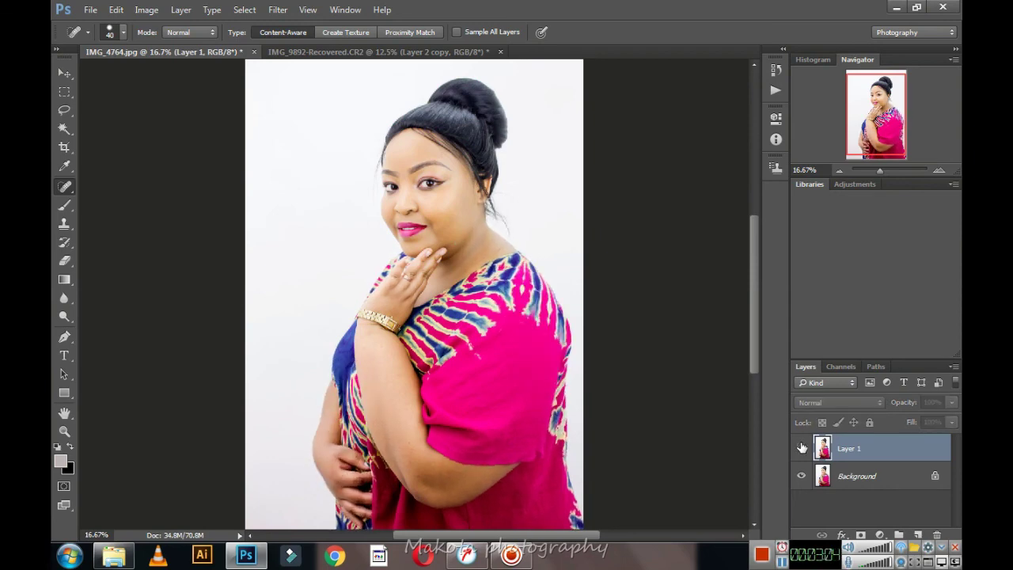